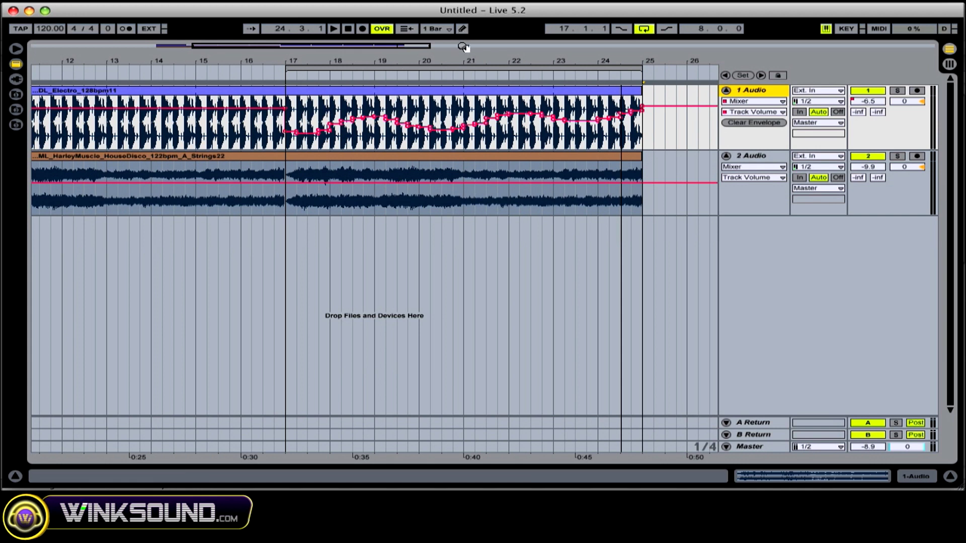
Redraw track 1's volume over bars 17–20, then lower the bar-17 breakpoint to about -15.7 dB.
click(462, 30)
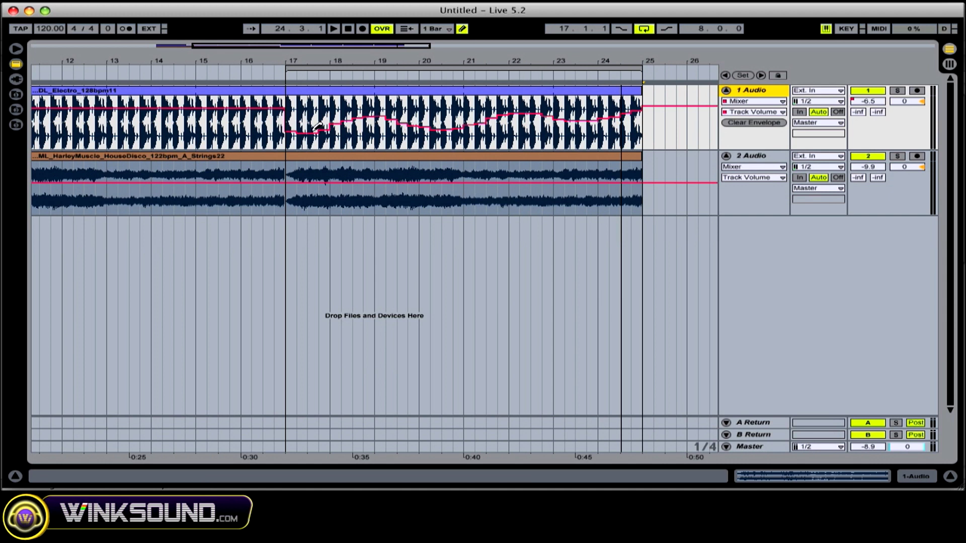
mouse_move(317, 126)
mouse_down()
mouse_move(373, 113)
mouse_move(493, 114)
mouse_up()
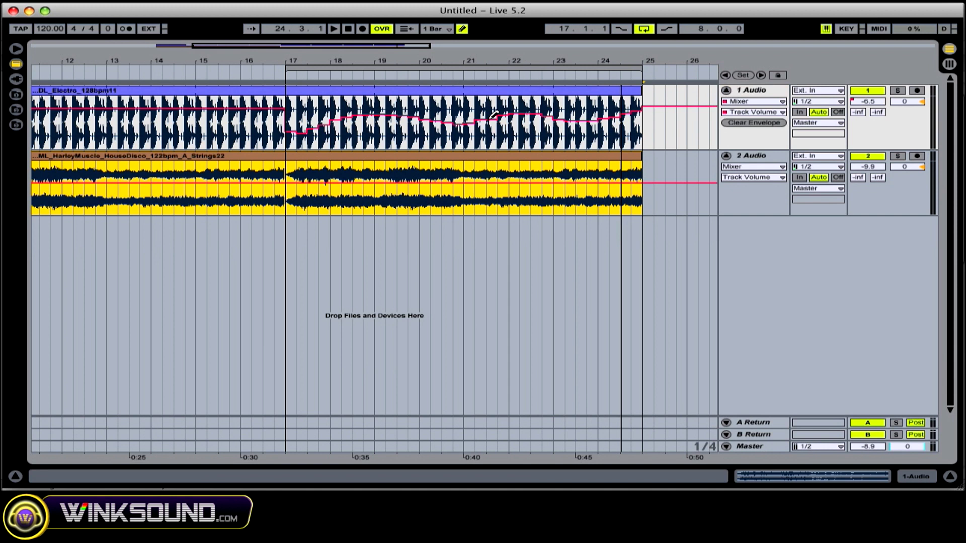
click(462, 30)
click(301, 132)
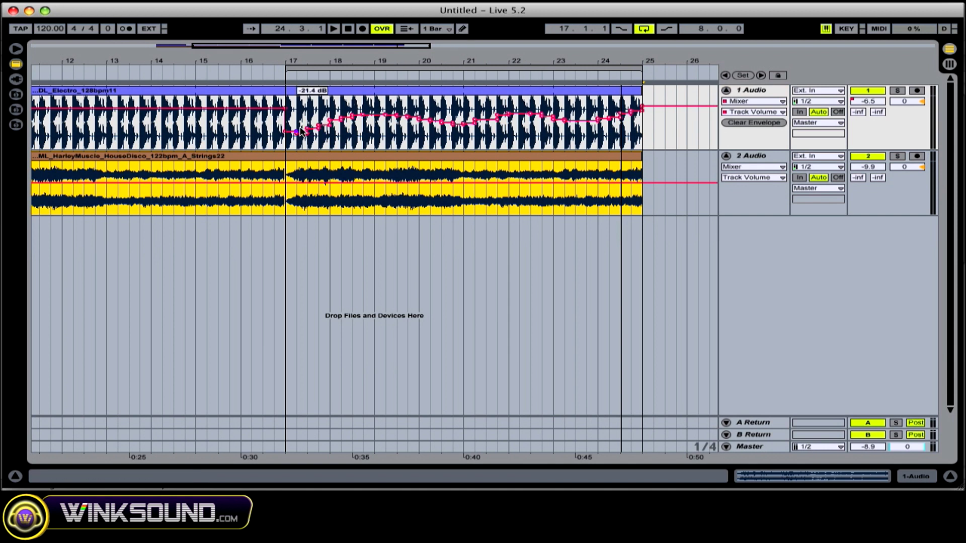
drag(297, 139, 315, 130)
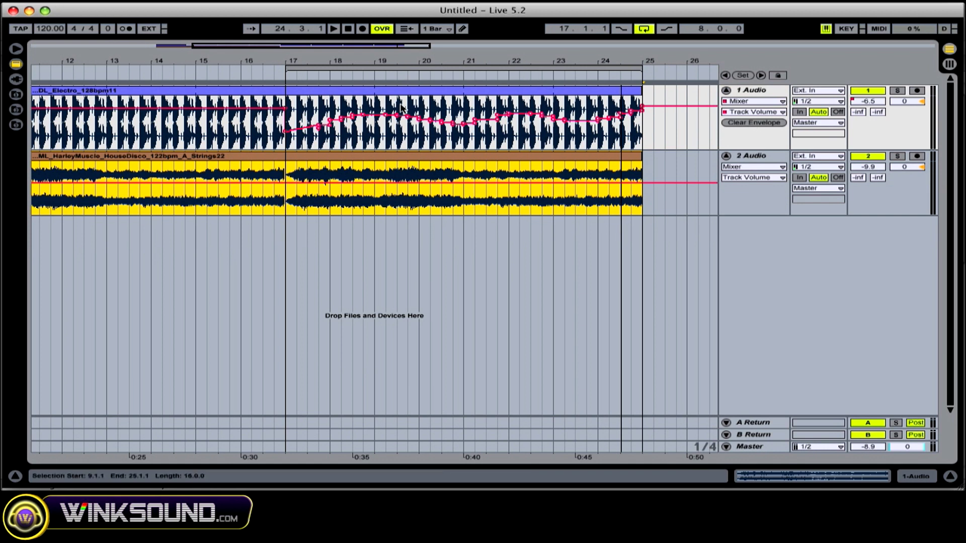
Cut the bars 17–25 volume envelope, undo it, then clear track 1's whole volume envelope.
drag(288, 120, 641, 126)
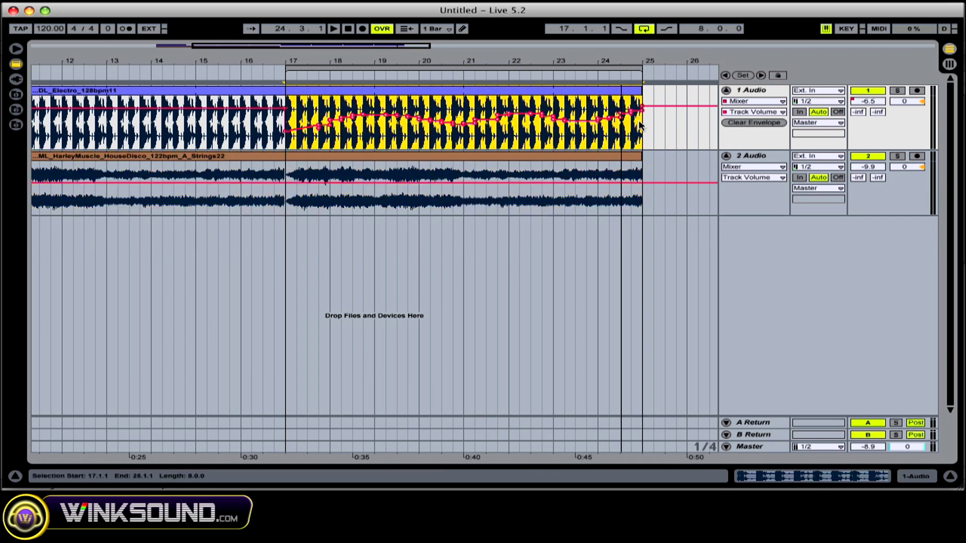
right_click(549, 115)
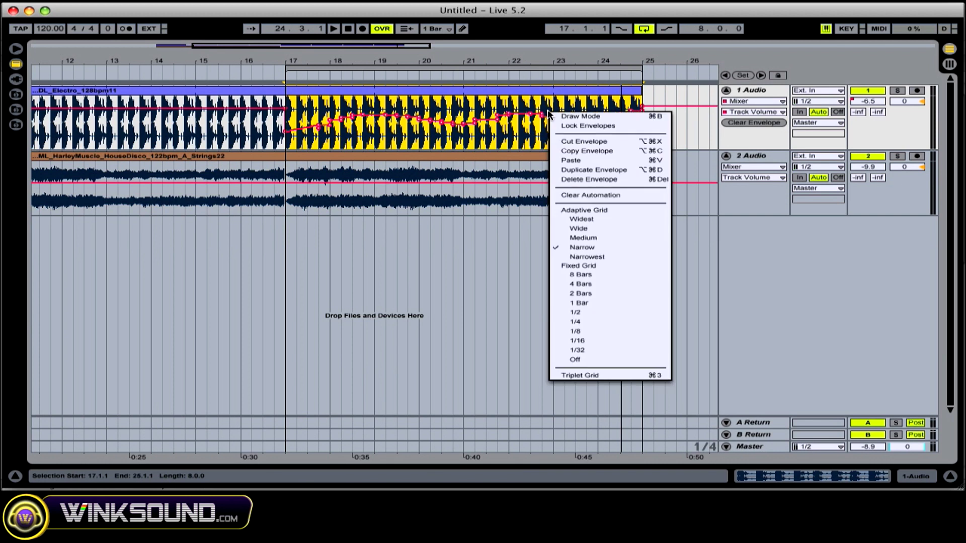
click(571, 143)
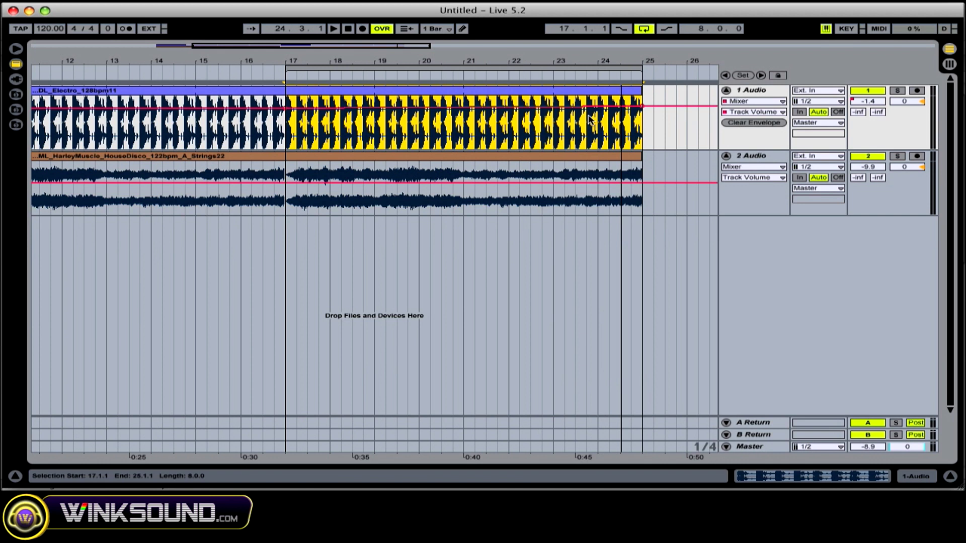
key(super+z)
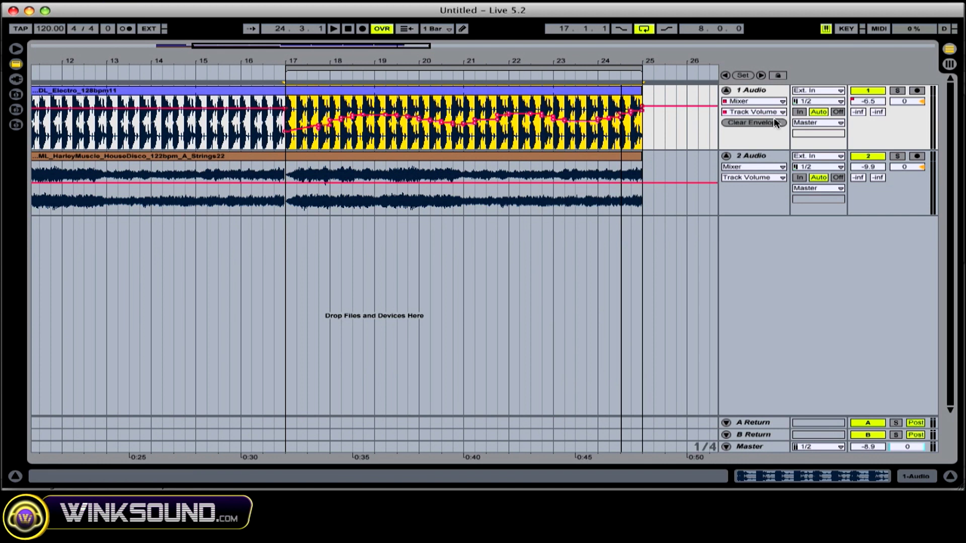
click(742, 123)
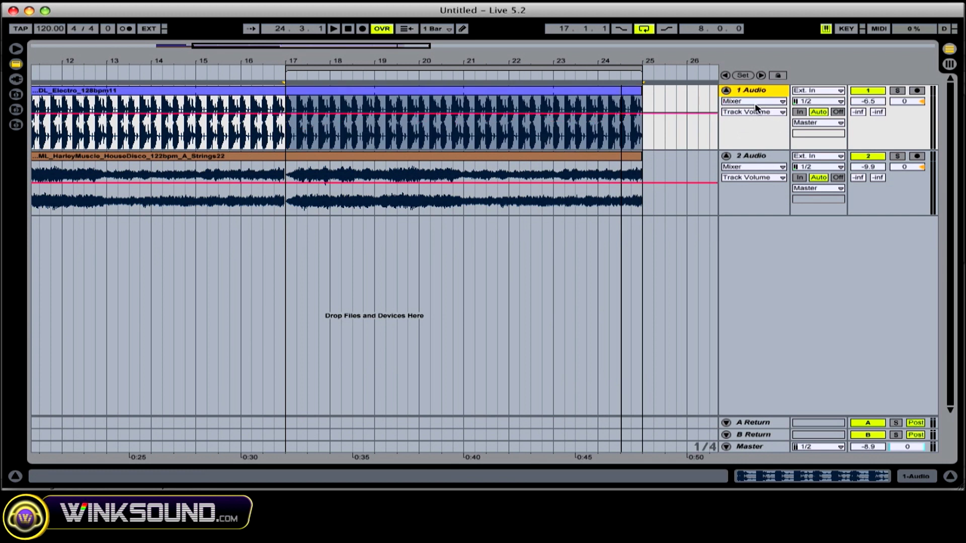
click(754, 102)
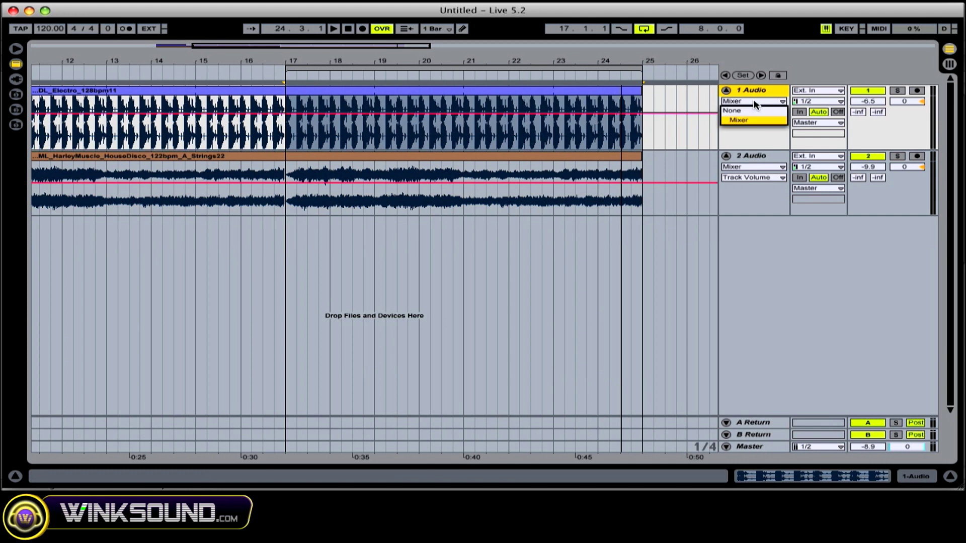
Add a bar-17 volume point at about -27.3 dB, ramp up by the clip end, and play from bar 17.
click(754, 102)
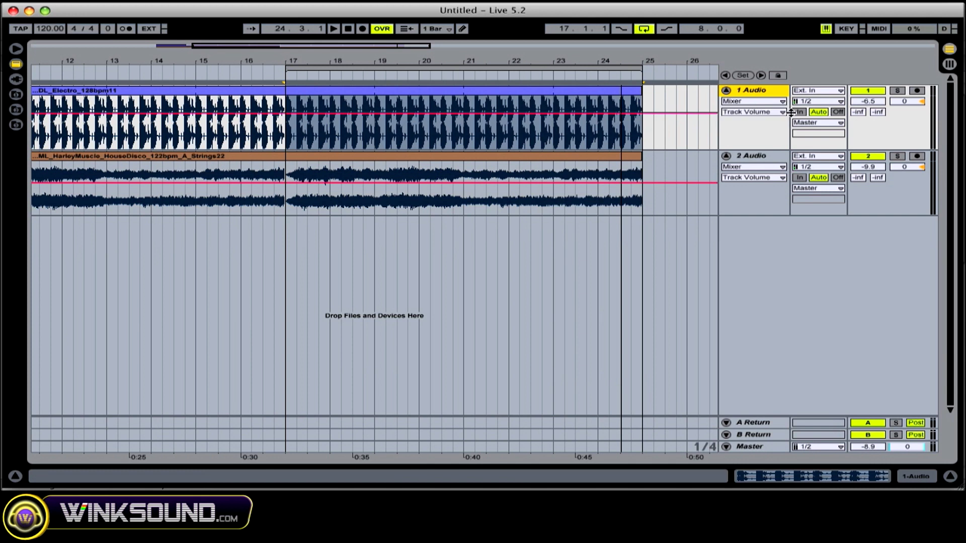
click(292, 114)
drag(301, 117, 303, 132)
drag(638, 128, 637, 109)
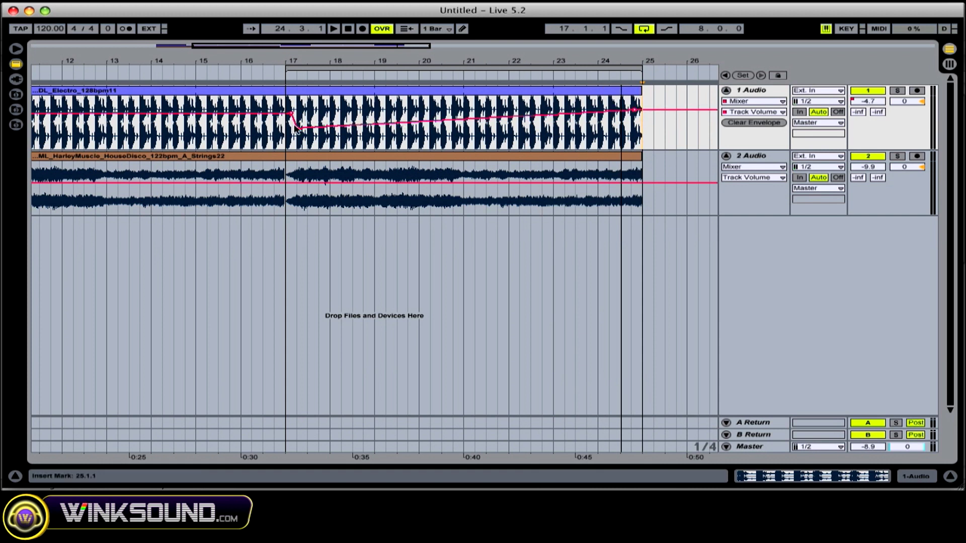
mouse_move(297, 128)
mouse_down()
mouse_move(280, 113)
mouse_move(290, 135)
mouse_up()
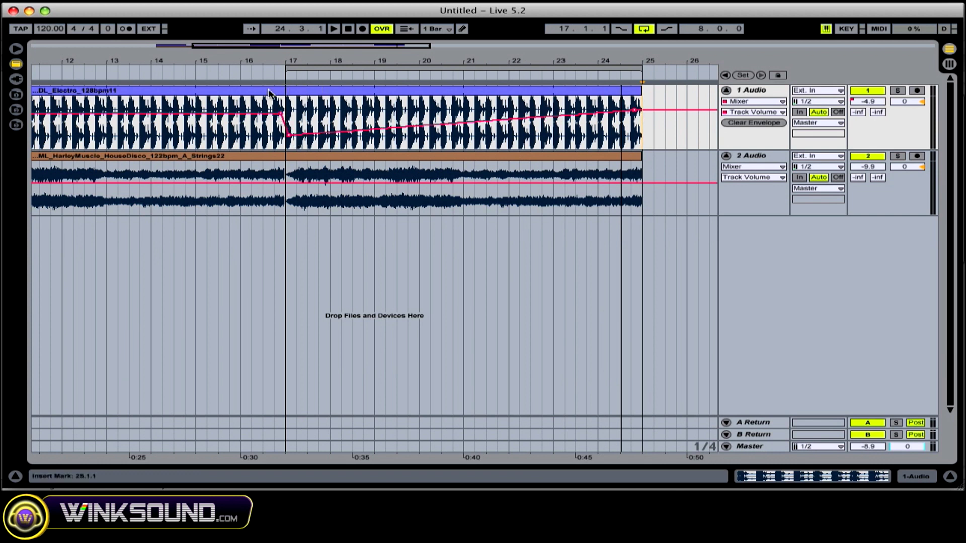
click(267, 74)
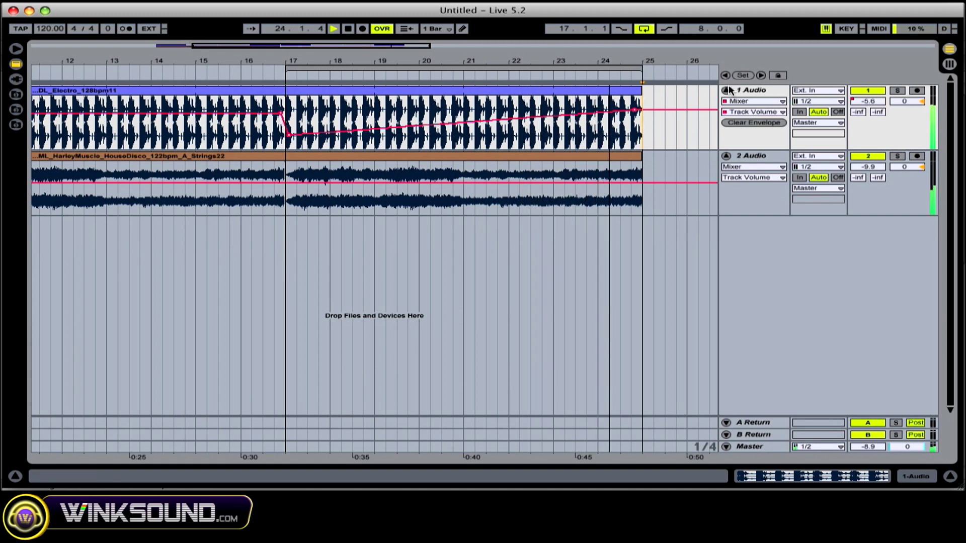
Stop playback and keep Track Volume as track 1's displayed envelope.
key(space)
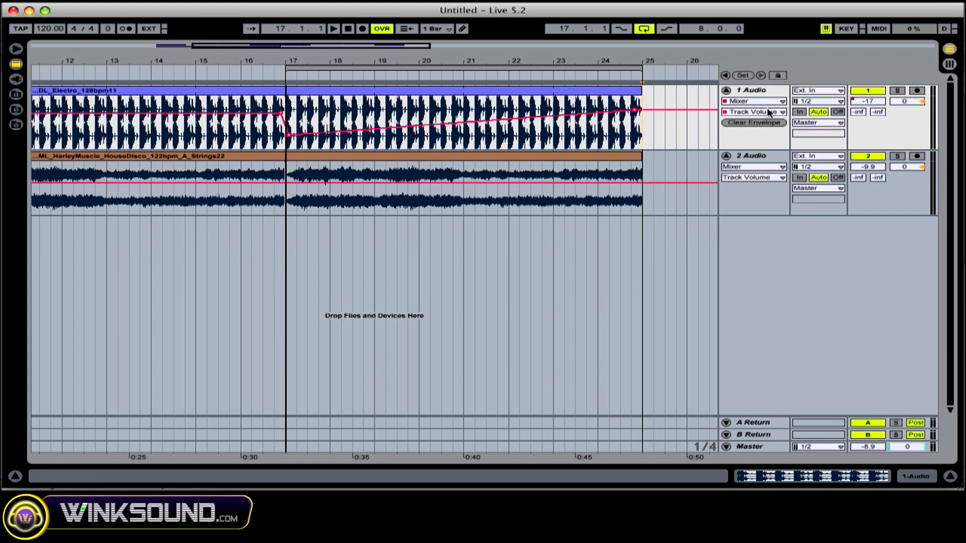
click(769, 111)
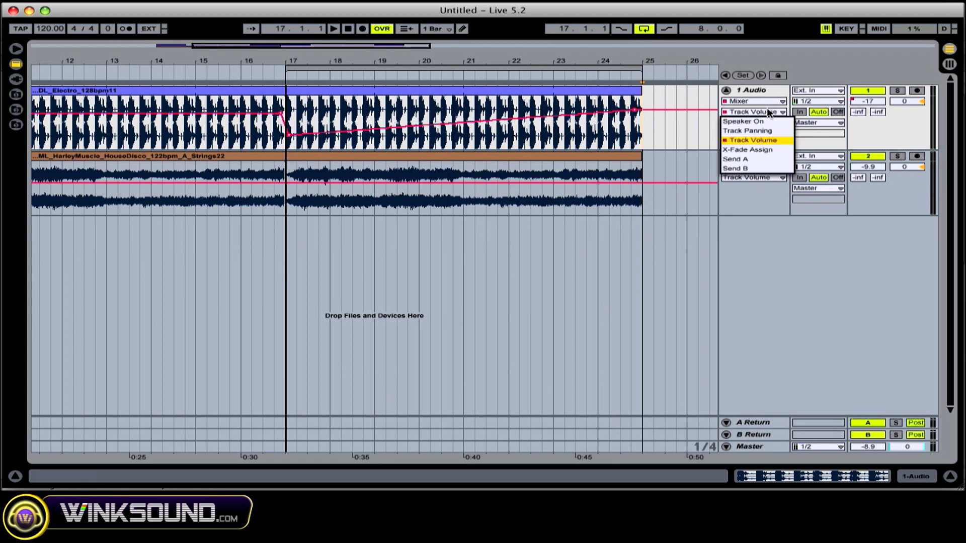
click(755, 140)
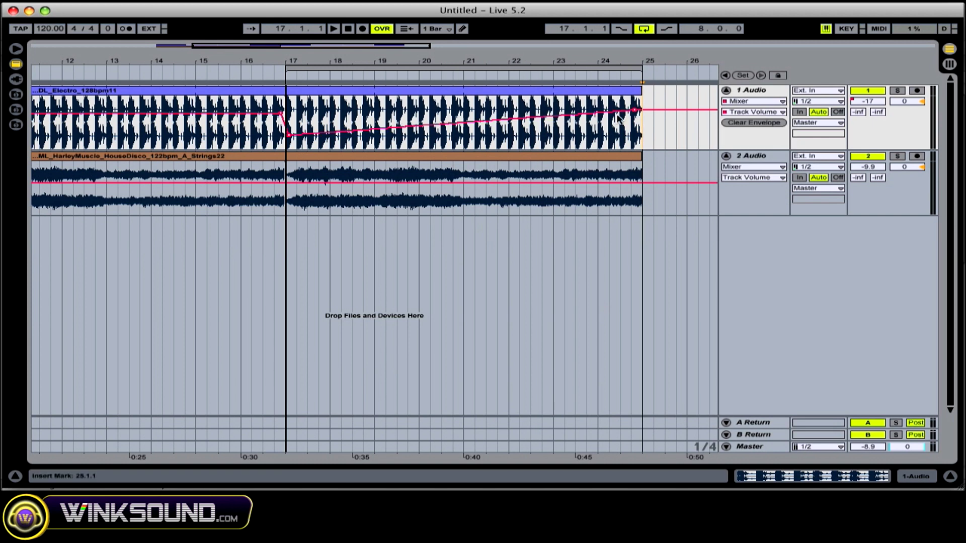
Show track 2's Auto Filter Frequency automation and open the Detail View.
click(746, 163)
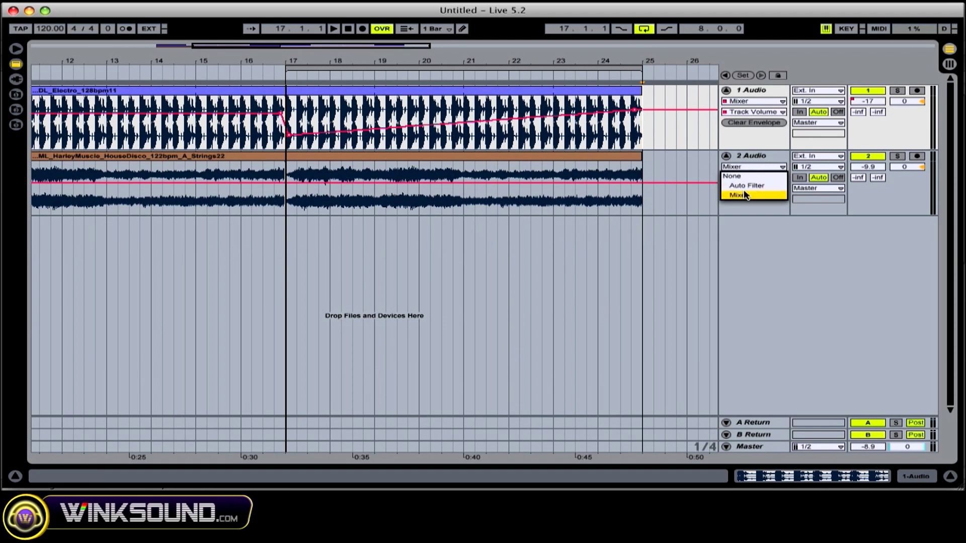
click(741, 194)
click(742, 176)
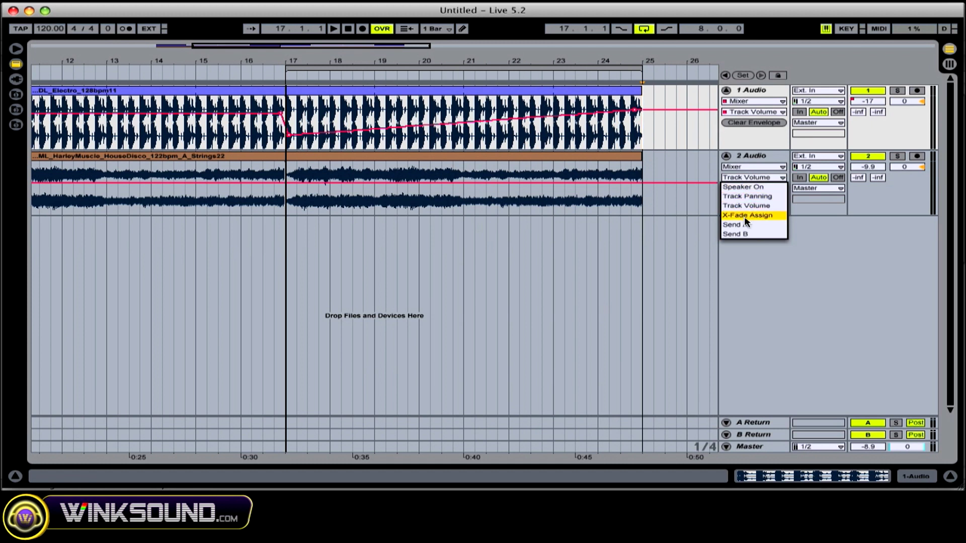
click(745, 168)
click(745, 187)
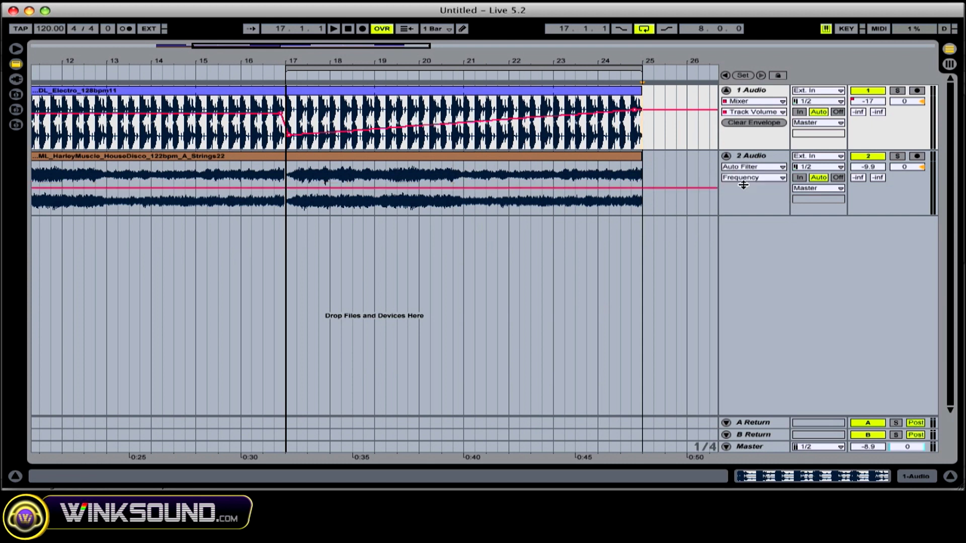
click(943, 475)
Open track 2's Auto Filter and lower its cutoff from 754 Hz to 124 Hz.
click(747, 156)
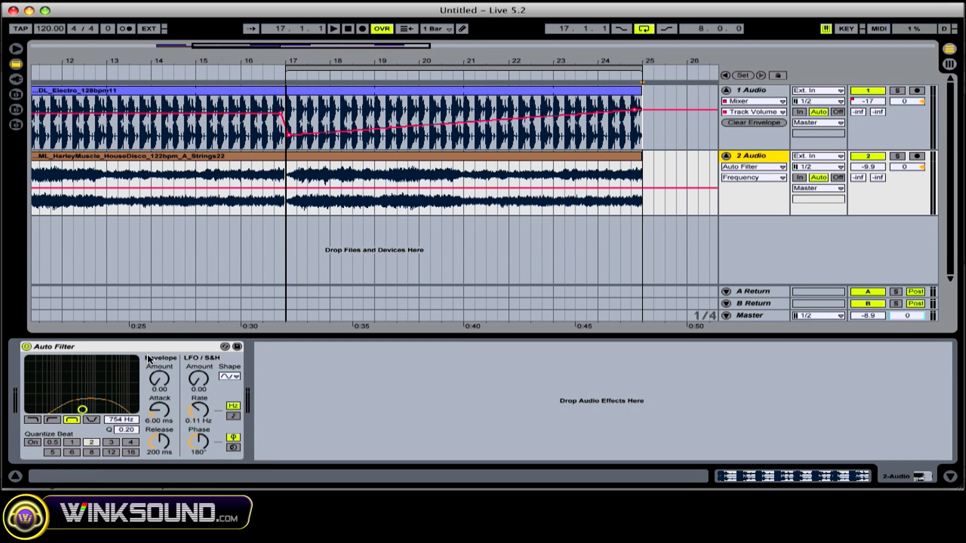
drag(82, 409, 53, 407)
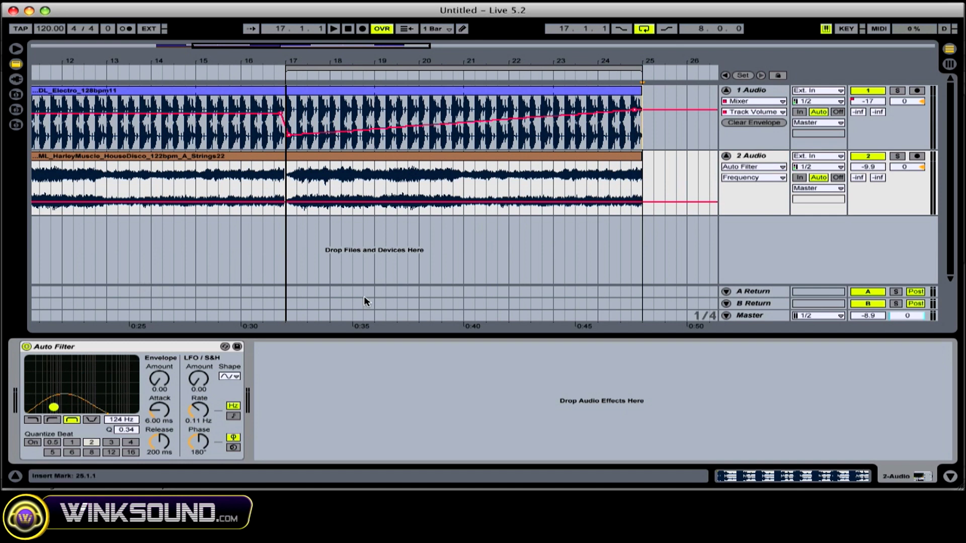
click(132, 422)
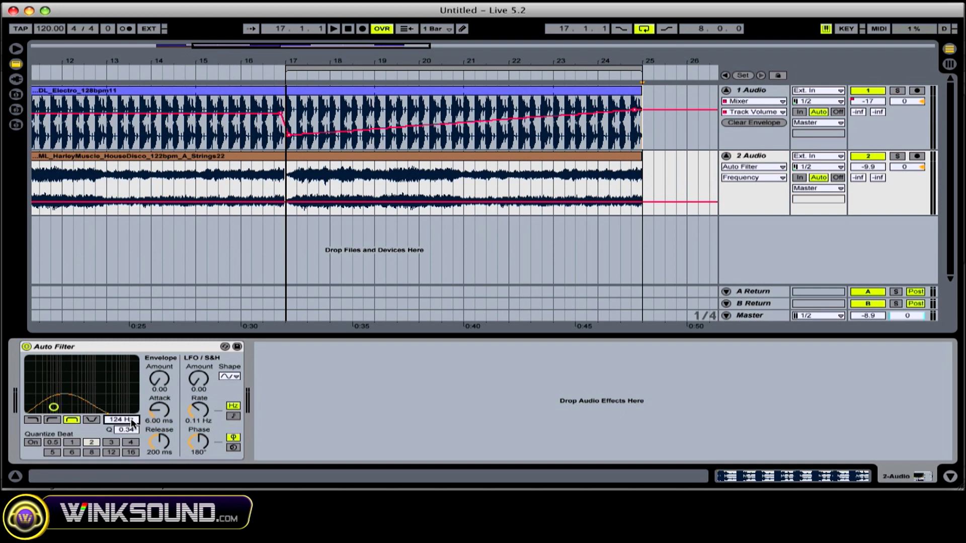
click(129, 430)
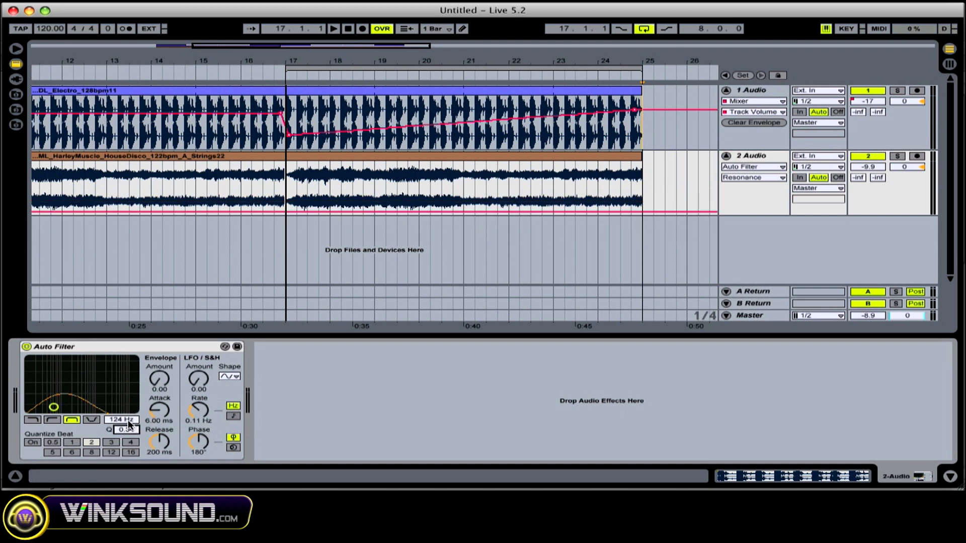
click(129, 421)
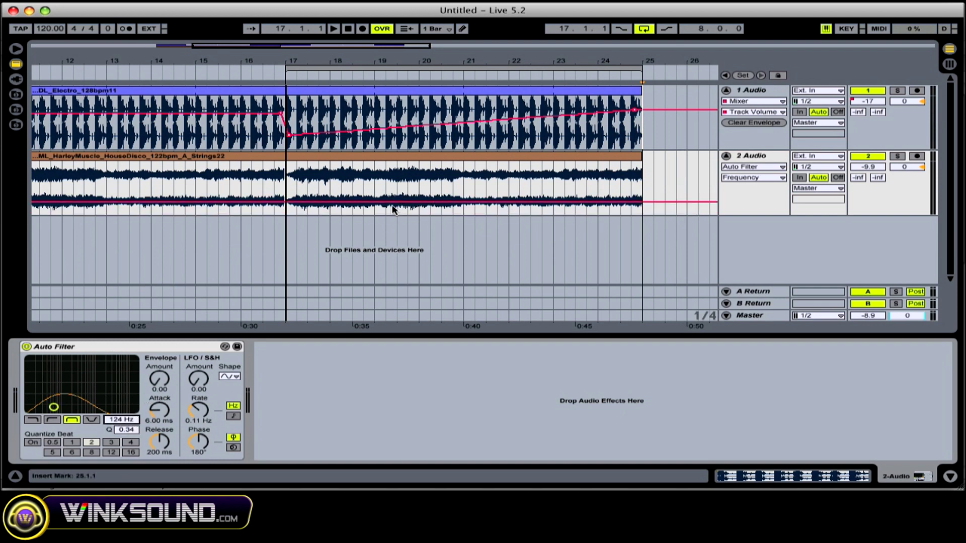
Set the filter attack to 6.27 ms and freehand-draw a frequency sweep across the strings clip.
drag(157, 412, 164, 413)
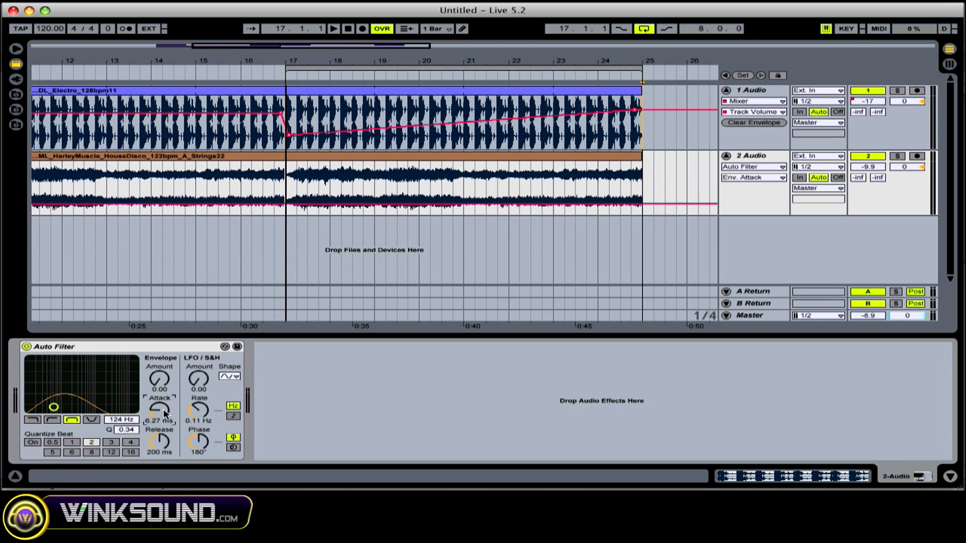
click(129, 421)
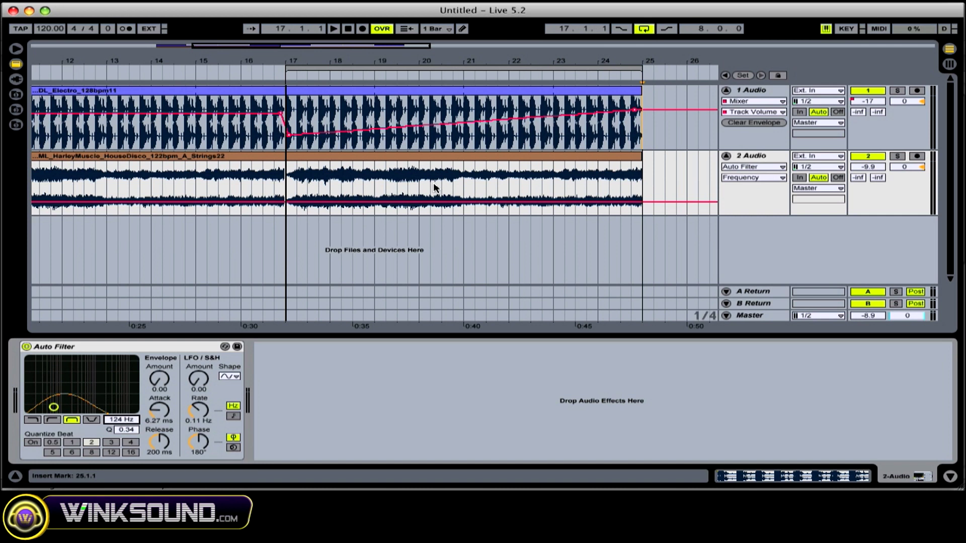
click(462, 29)
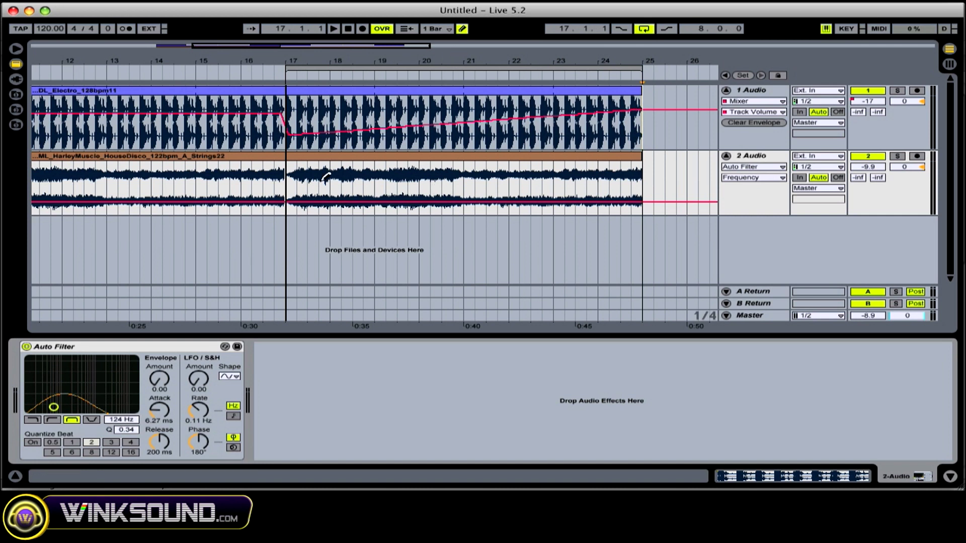
mouse_move(298, 200)
mouse_down()
mouse_move(403, 181)
mouse_move(647, 192)
mouse_up()
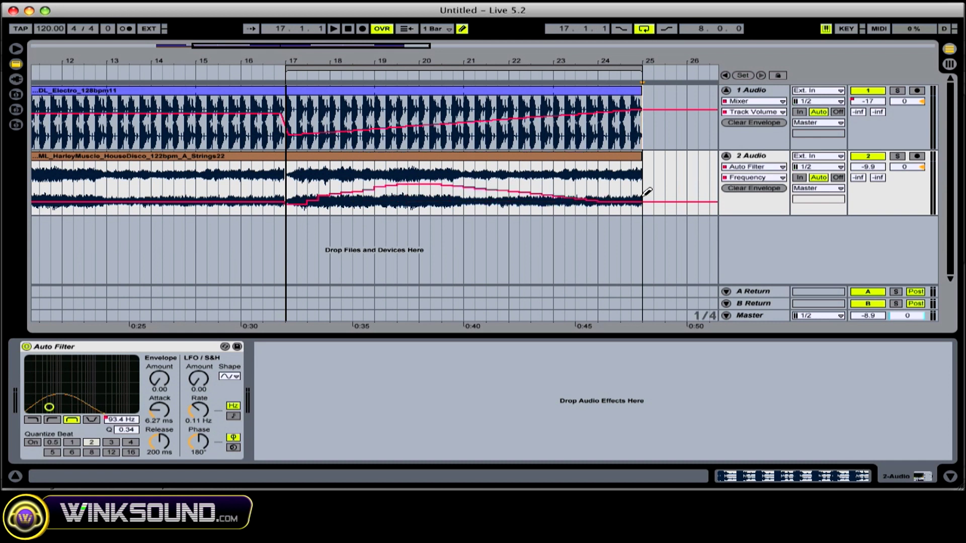
Clear the drawing and add breakpoints rising from bar 17 to a bar-20 peak, falling by bar 23.
click(737, 189)
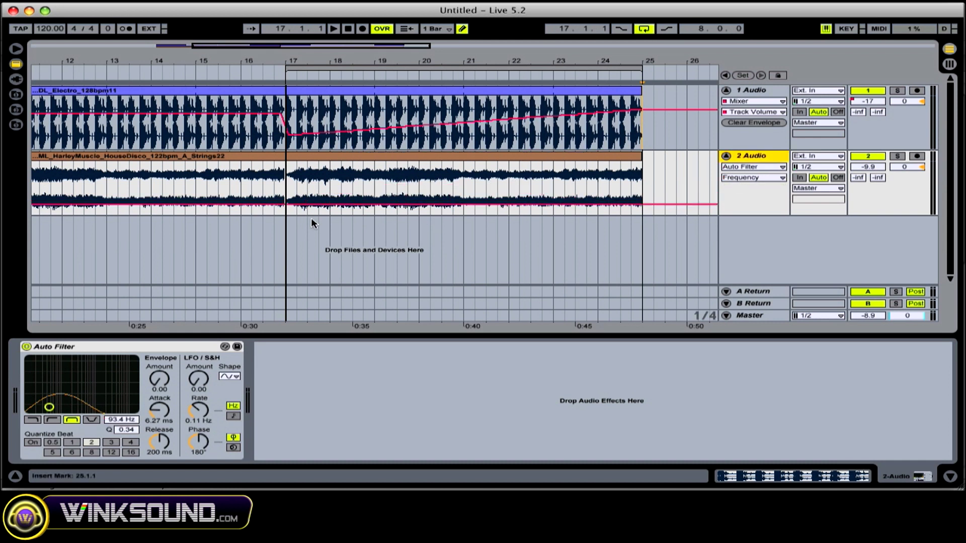
click(462, 30)
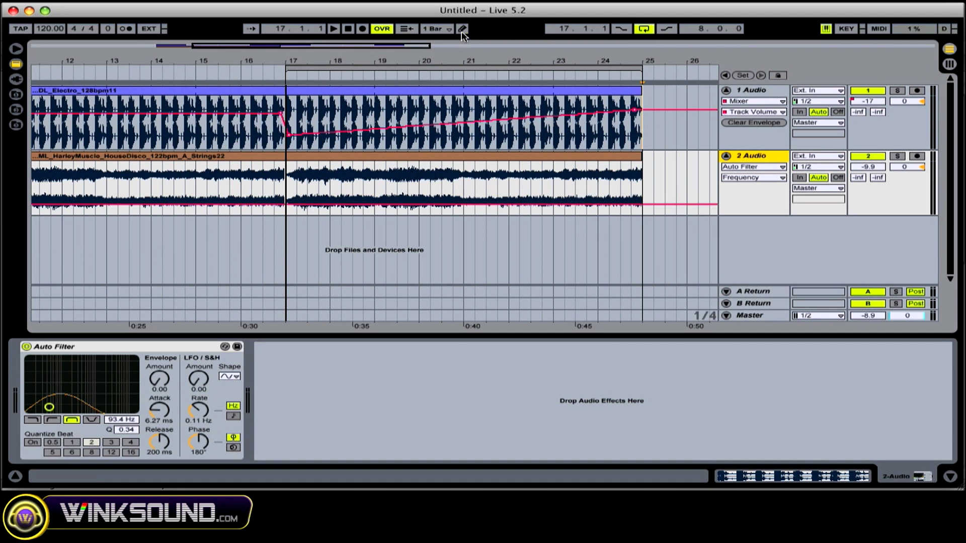
click(294, 203)
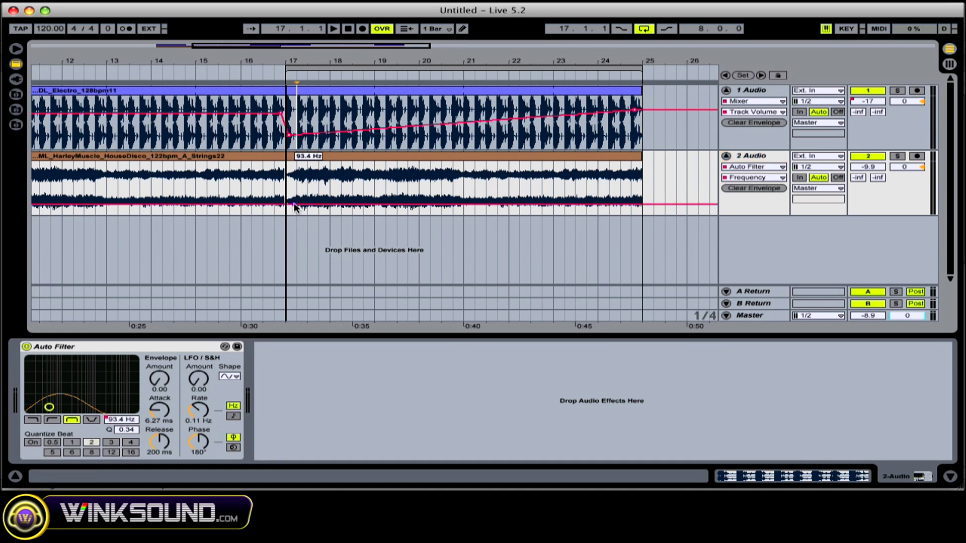
click(416, 205)
drag(416, 206, 415, 183)
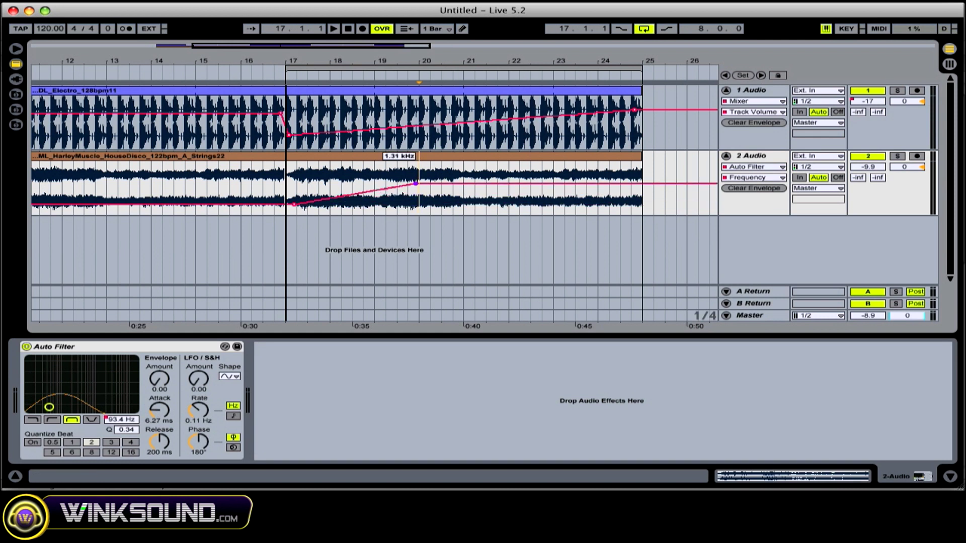
click(435, 183)
drag(486, 184, 567, 201)
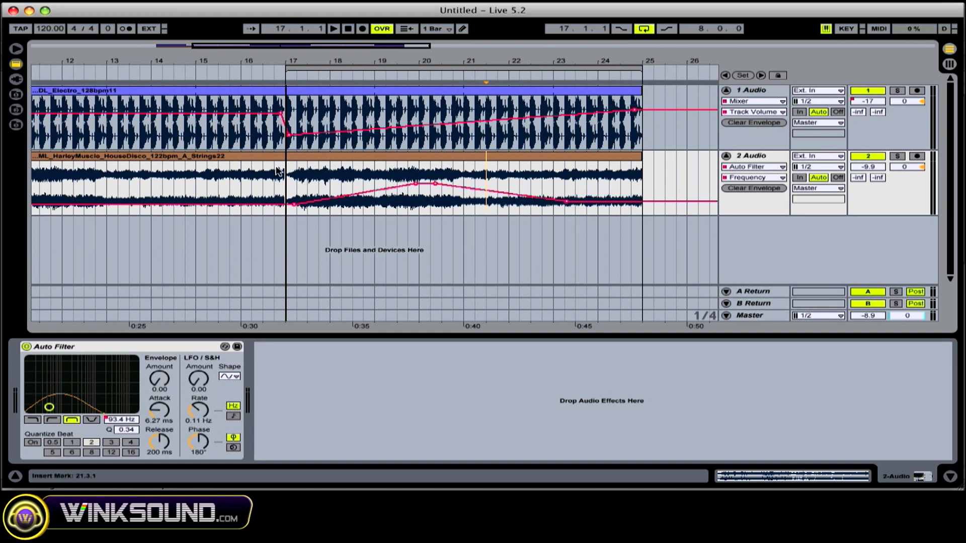
Play from before bar 17 and raise the sweep's top plateau slightly.
key(space)
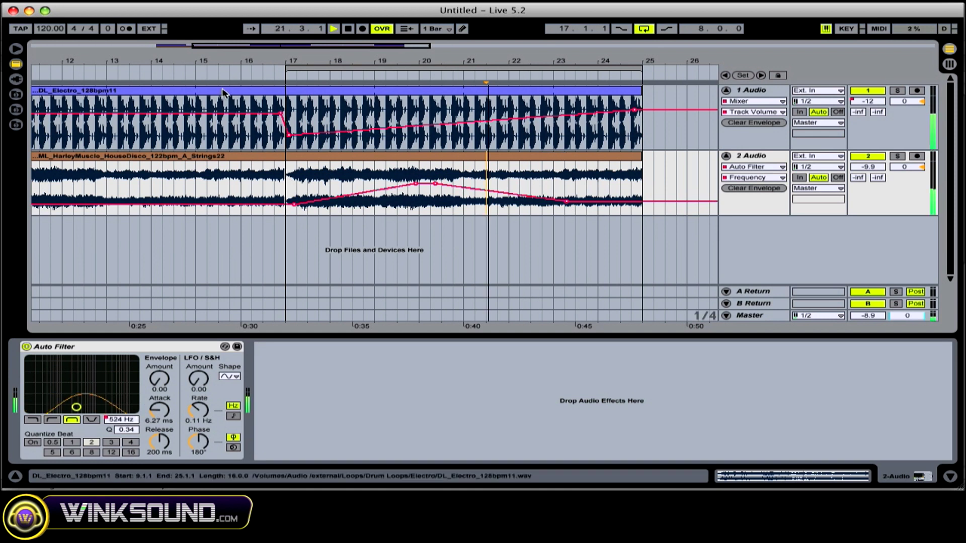
click(276, 71)
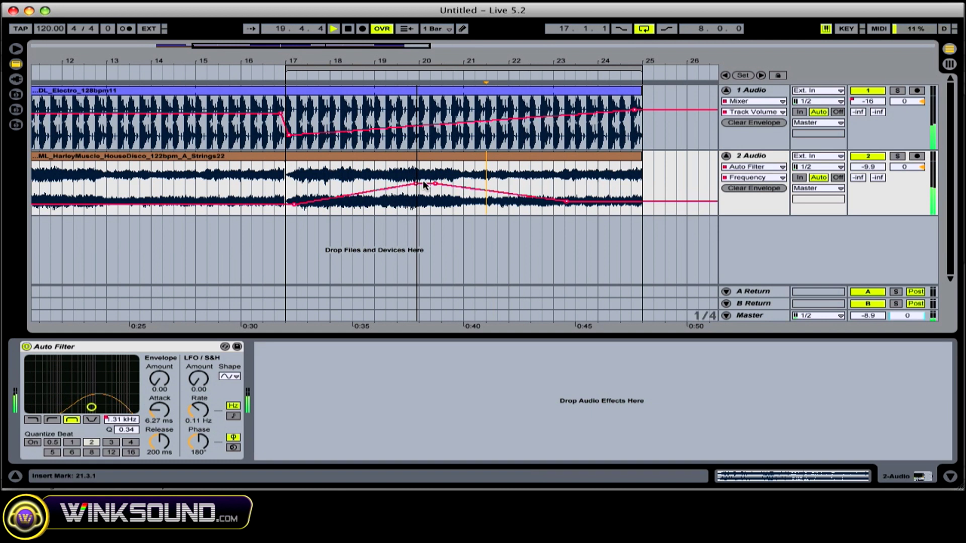
drag(425, 183, 425, 180)
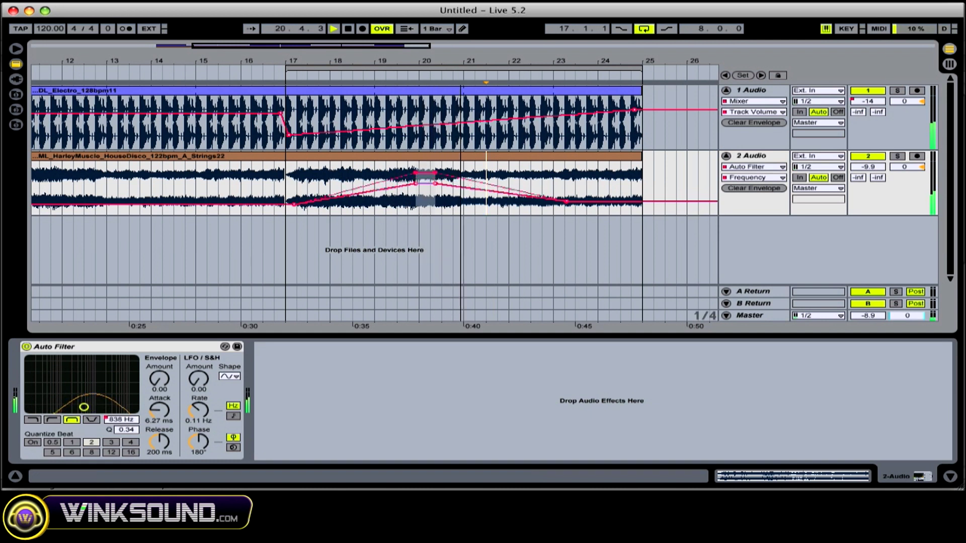
drag(425, 184, 426, 177)
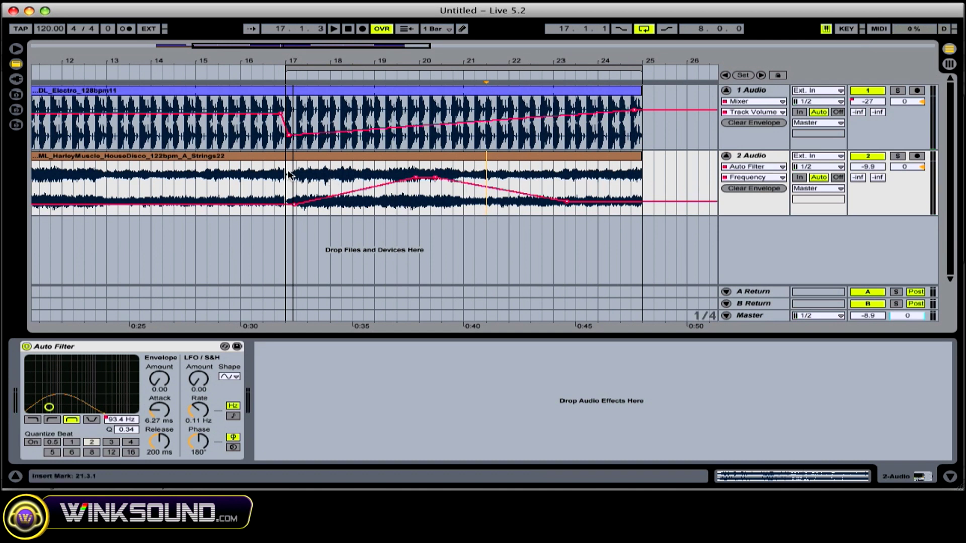
Copy the strings track's frequency envelope across bars 17–25.
drag(287, 174, 637, 192)
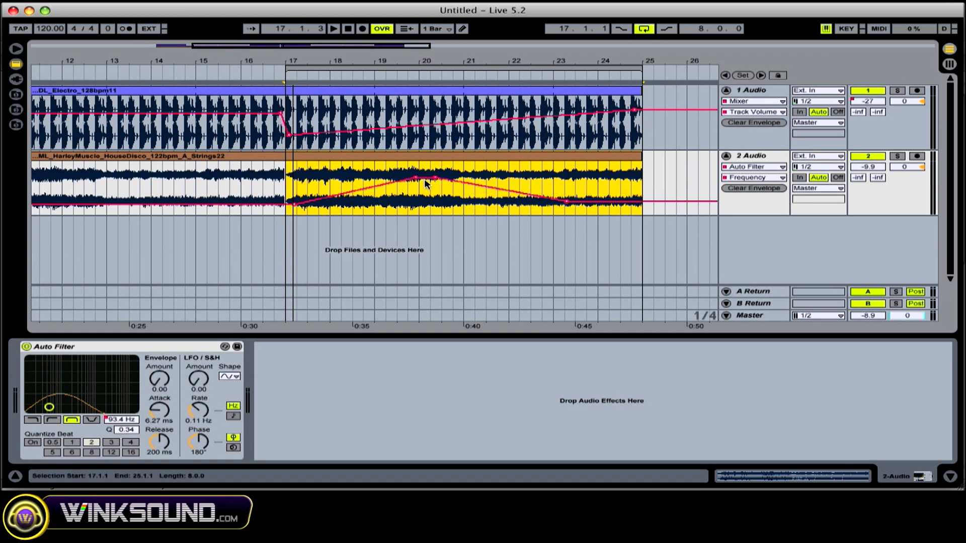
right_click(521, 193)
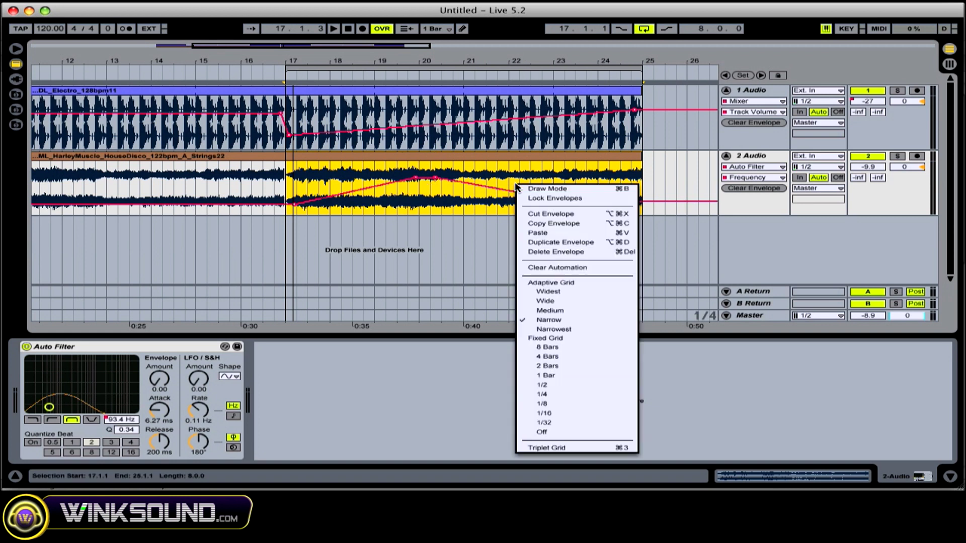
click(535, 224)
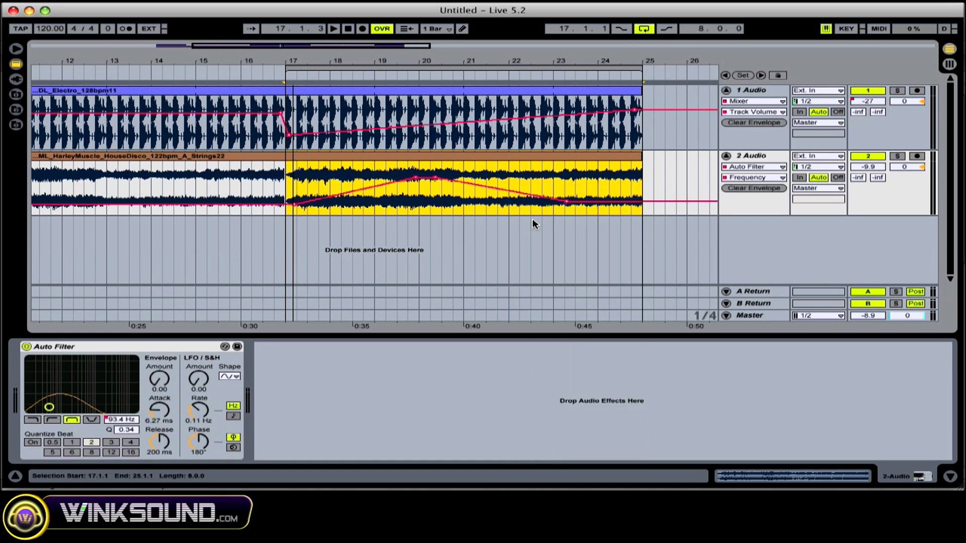
Paste the copied envelope onto the drum track's volume starting at bar 17.
click(288, 111)
right_click(349, 112)
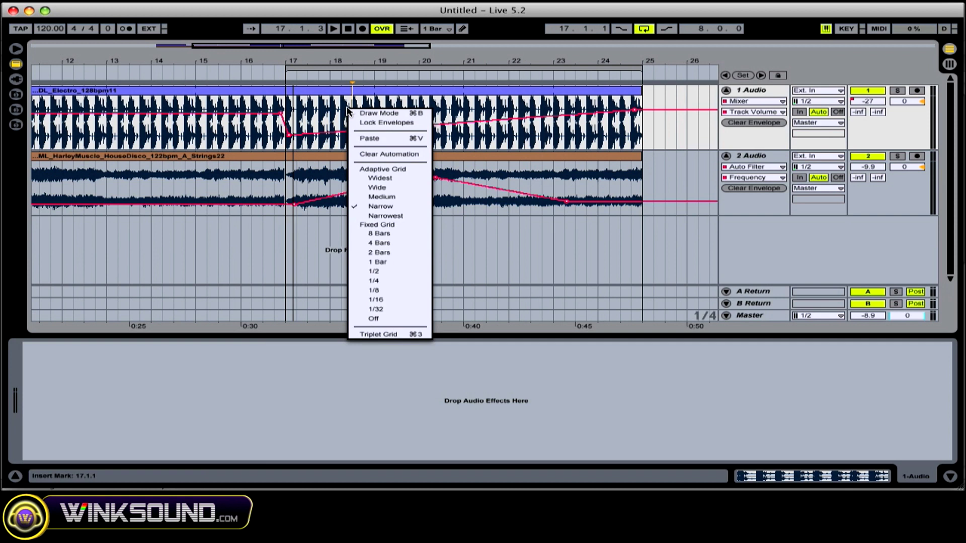
click(355, 138)
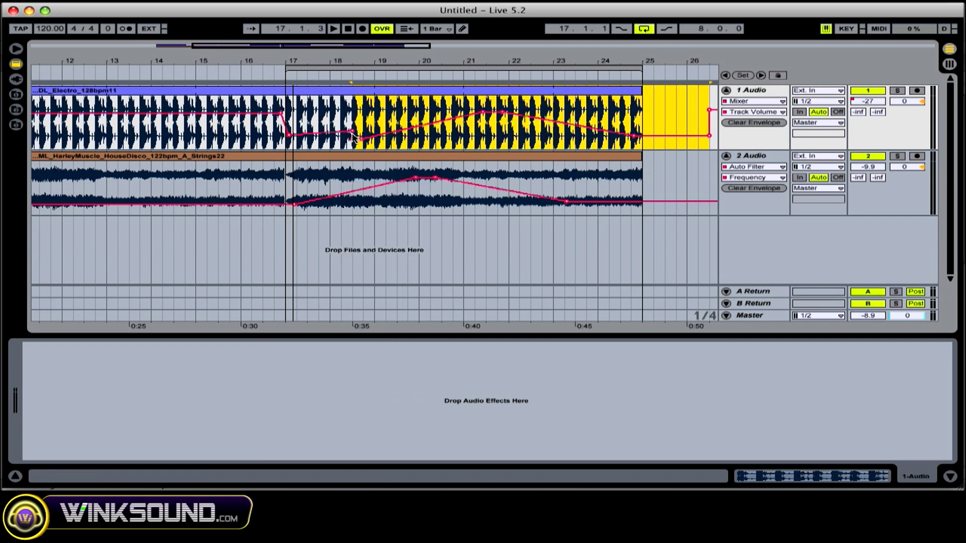
click(355, 136)
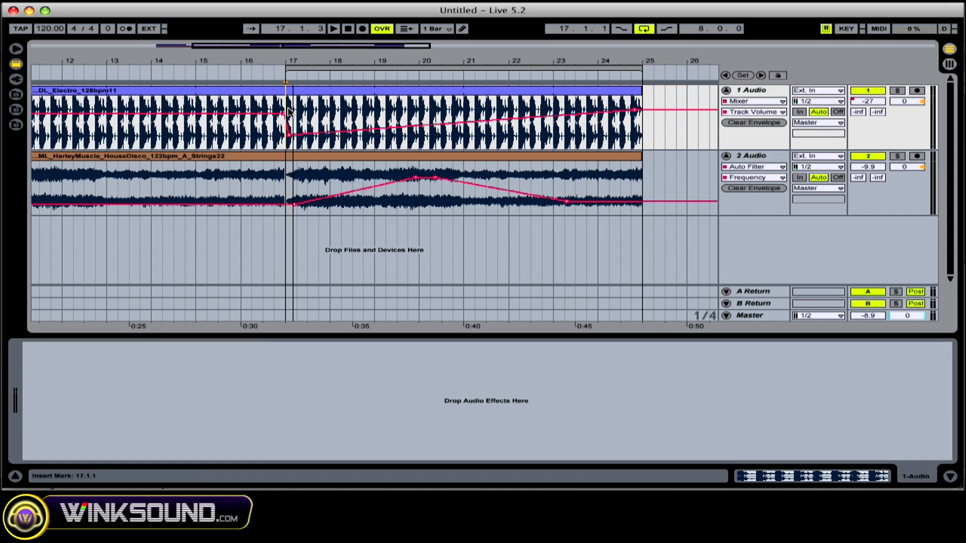
key(super+v)
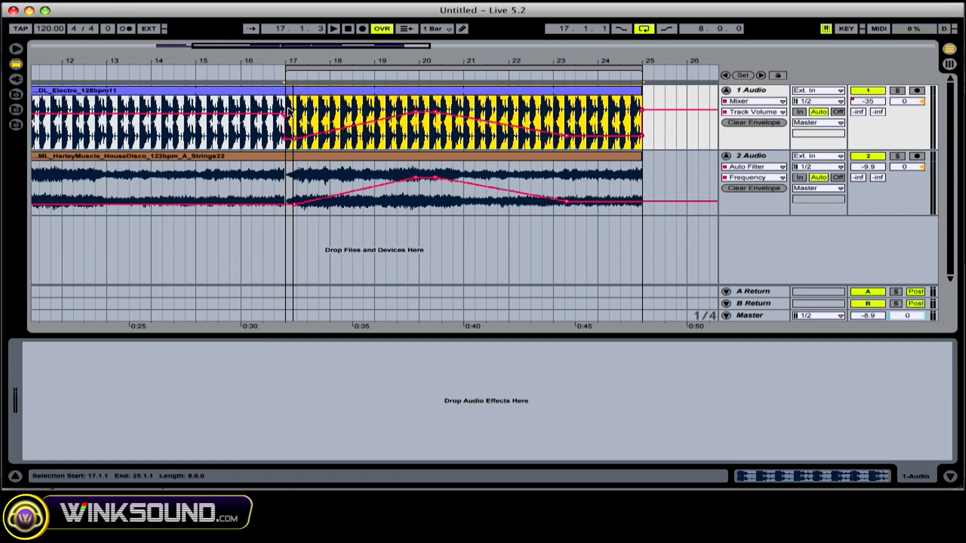
Play both sweeps, reshape the drum volume sweep bottoming near -24.1 dB, and reselect bars 17–25.
key(space)
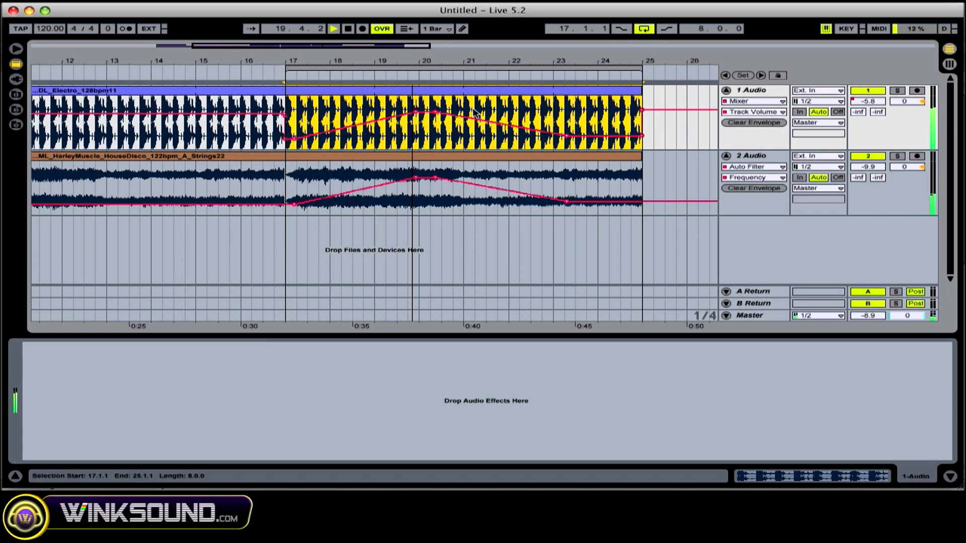
drag(558, 135, 570, 134)
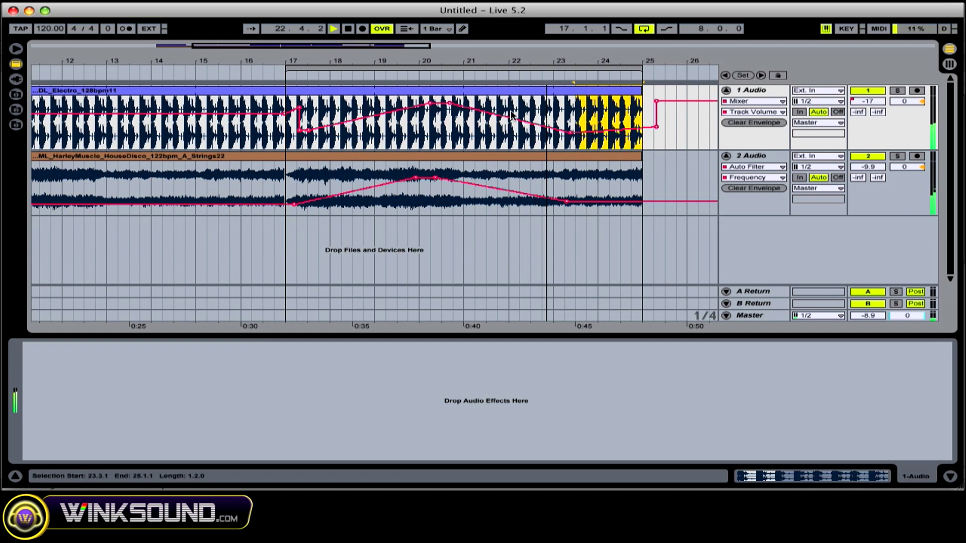
drag(511, 115, 291, 113)
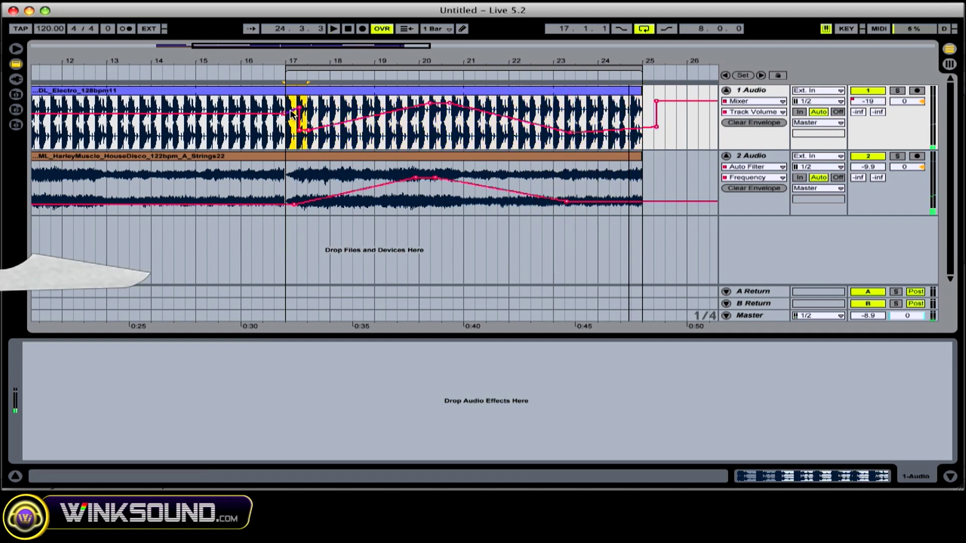